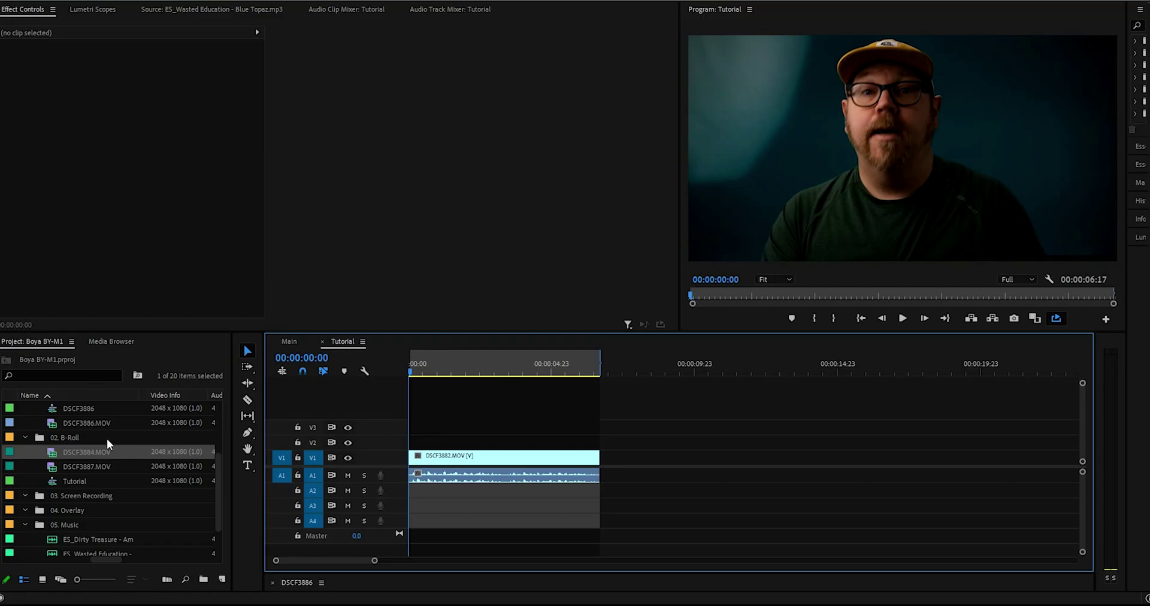
# - Add DSCF3884.MOV to the Tutorial sequence, delete it again, and show the Audio Track Mixer
pyautogui.moveTo(83, 451); pyautogui.dragTo(627, 460)
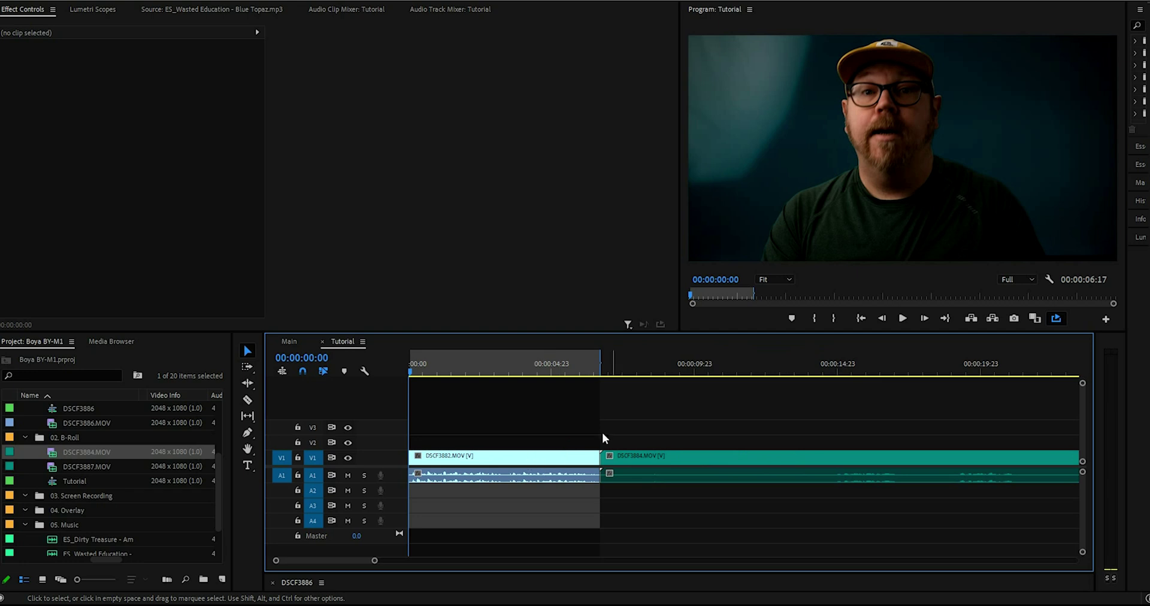
pyautogui.click(654, 463)
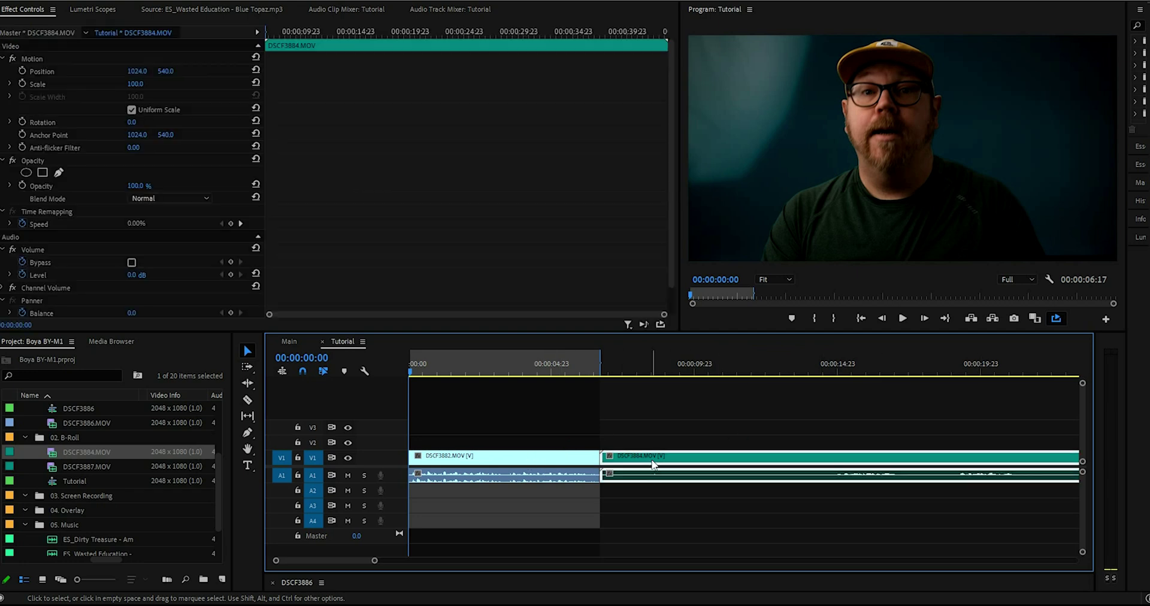
pyautogui.press('Delete')
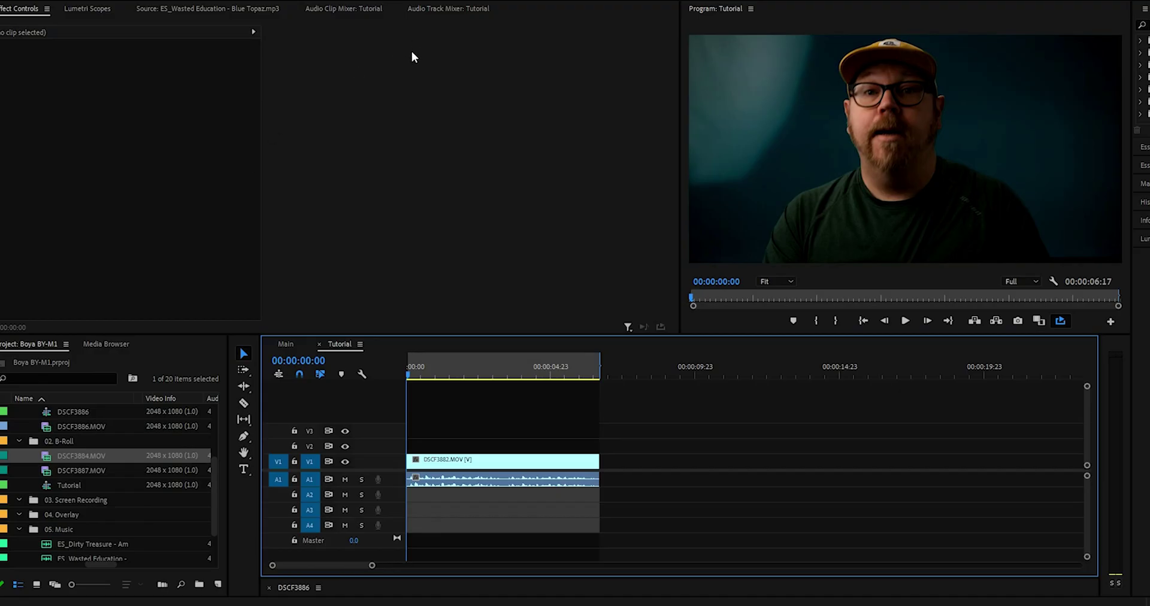
pyautogui.click(437, 8)
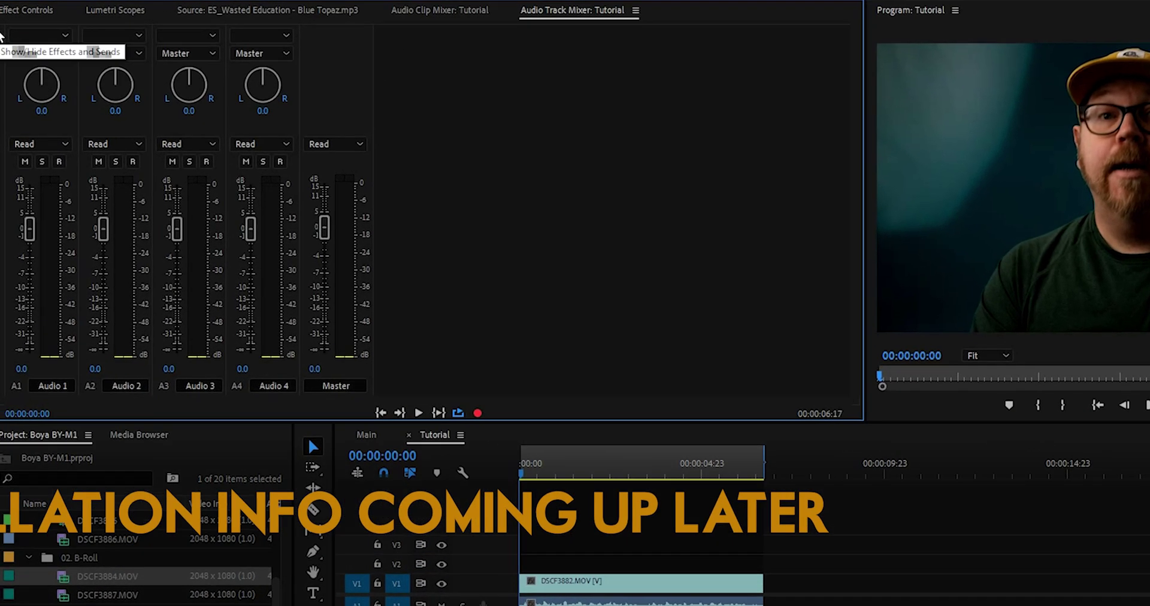
# - Insert VST > Ignite Amps > PTEq-X in Audio 1's effect slot and open its Track Fx Editor
pyautogui.click(2, 25)
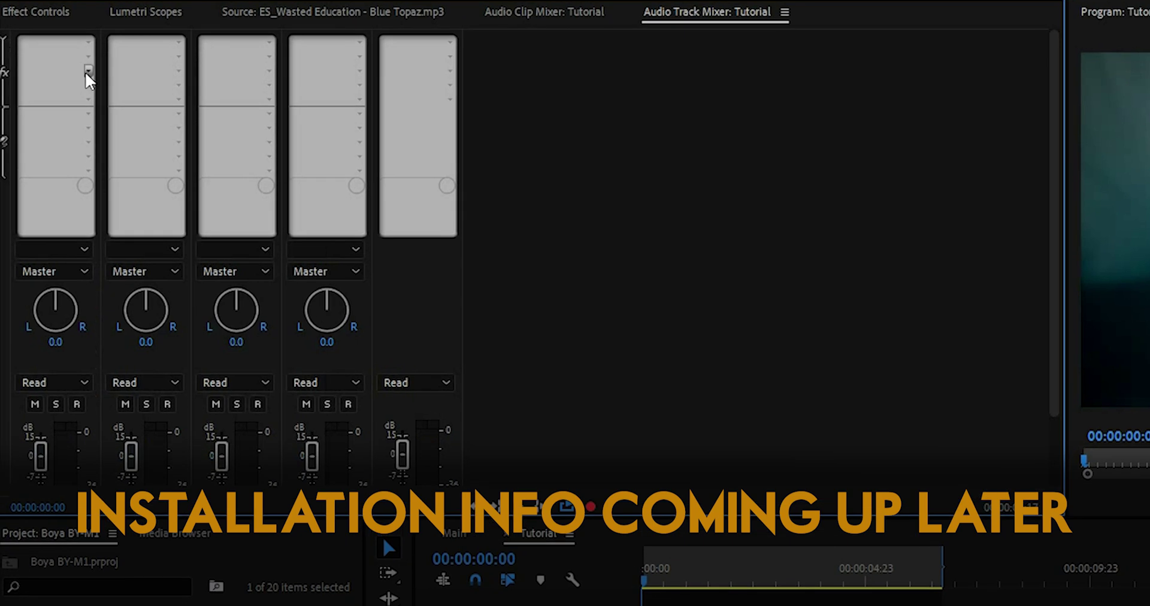
pyautogui.click(88, 70)
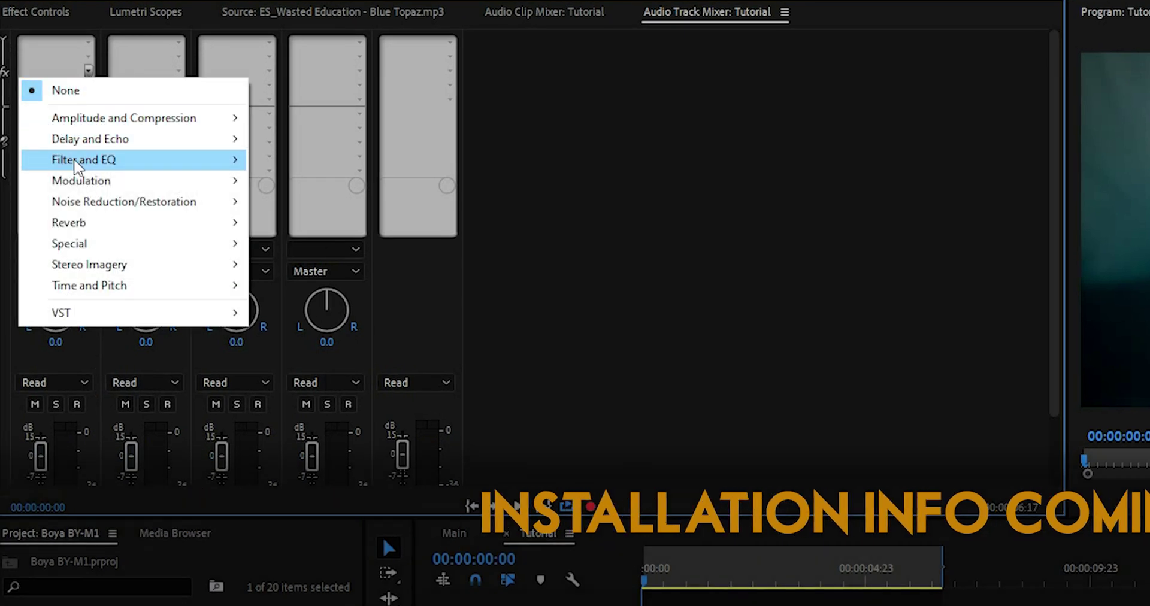
pyautogui.moveTo(146, 316)
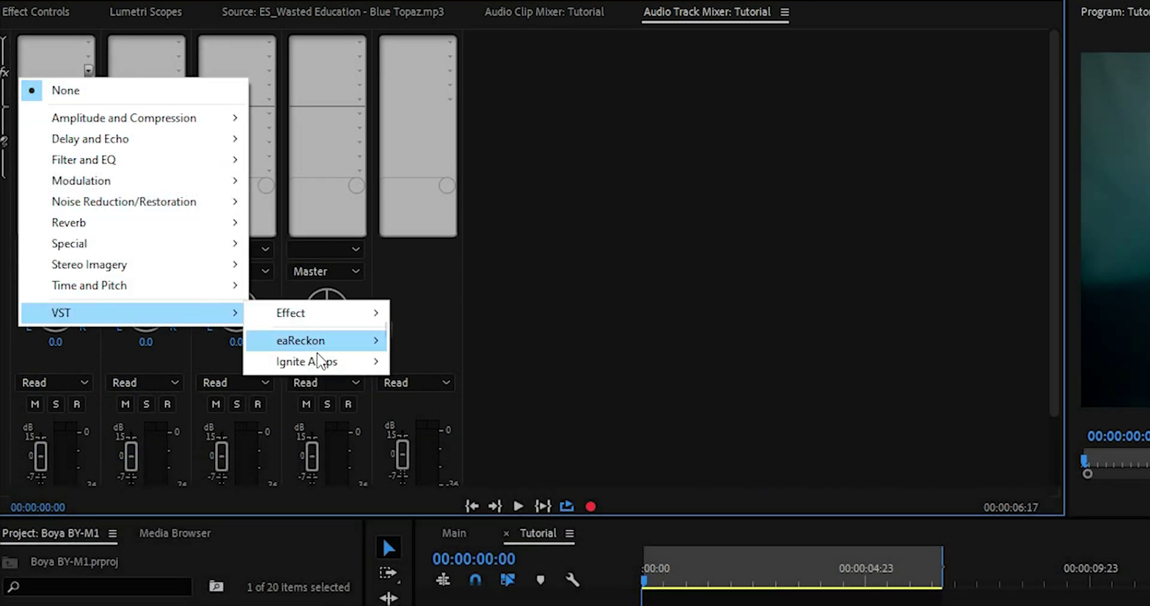
pyautogui.moveTo(336, 367)
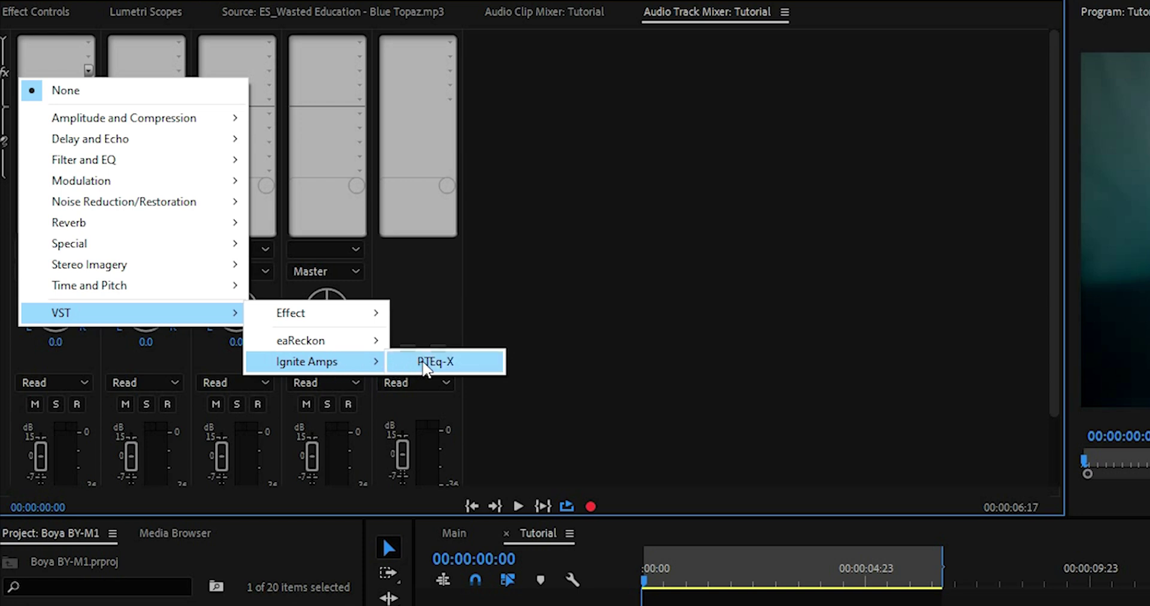
pyautogui.click(427, 364)
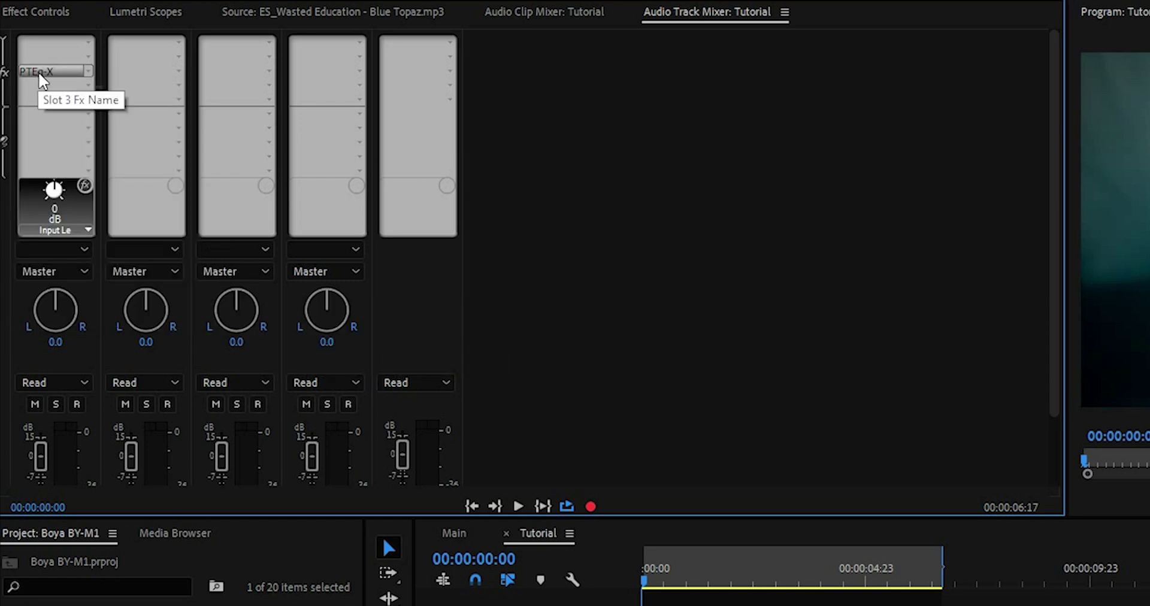
pyautogui.doubleClick(40, 72)
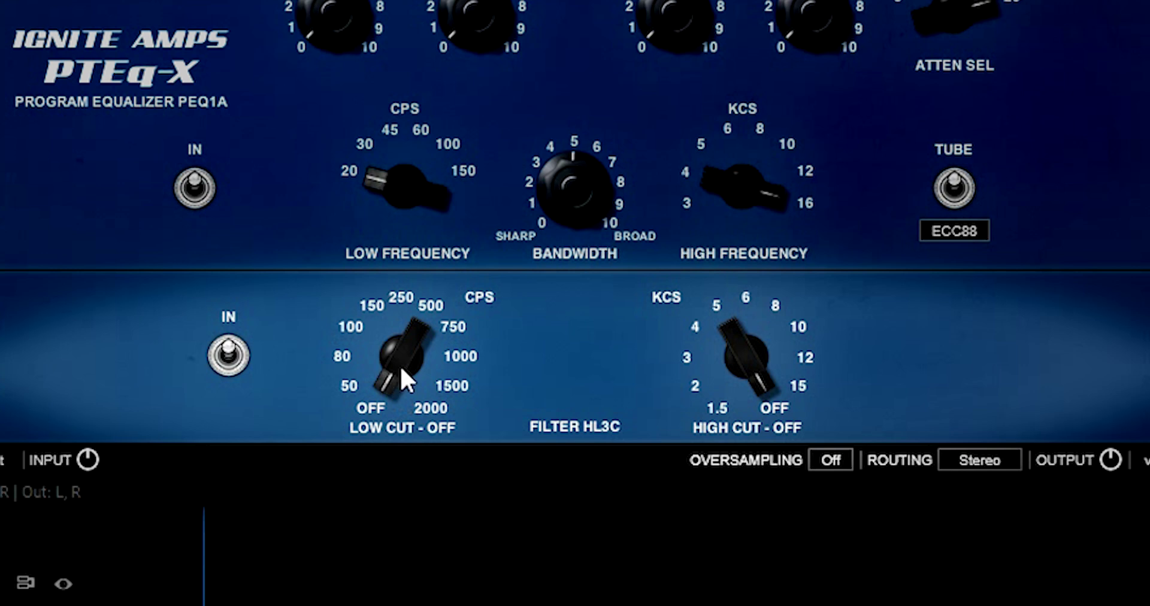
# - Switch PTEq-X's Low Cut and High Cut filters to OFF
pyautogui.moveTo(390, 286); pyautogui.dragTo(359, 287)
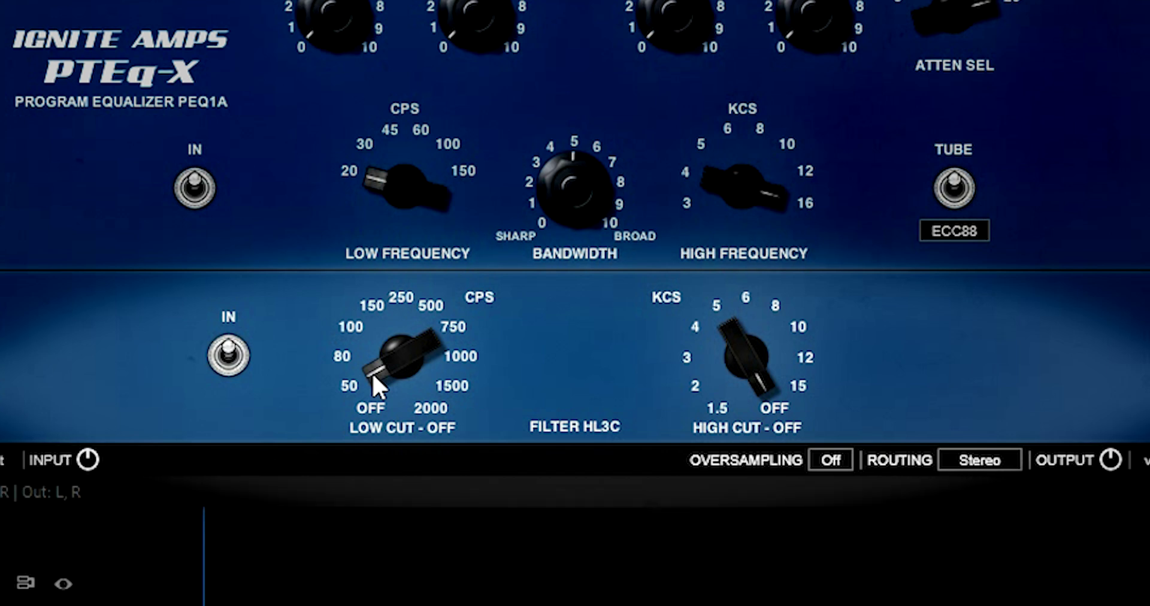
pyautogui.moveTo(372, 372); pyautogui.dragTo(373, 387)
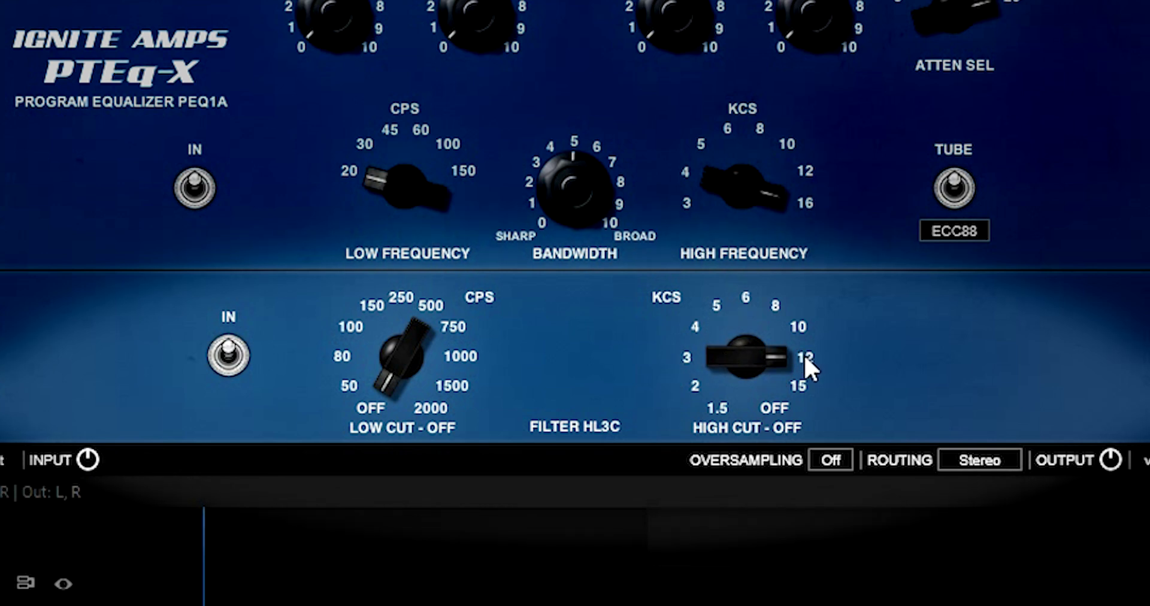
pyautogui.moveTo(804, 354); pyautogui.dragTo(804, 381)
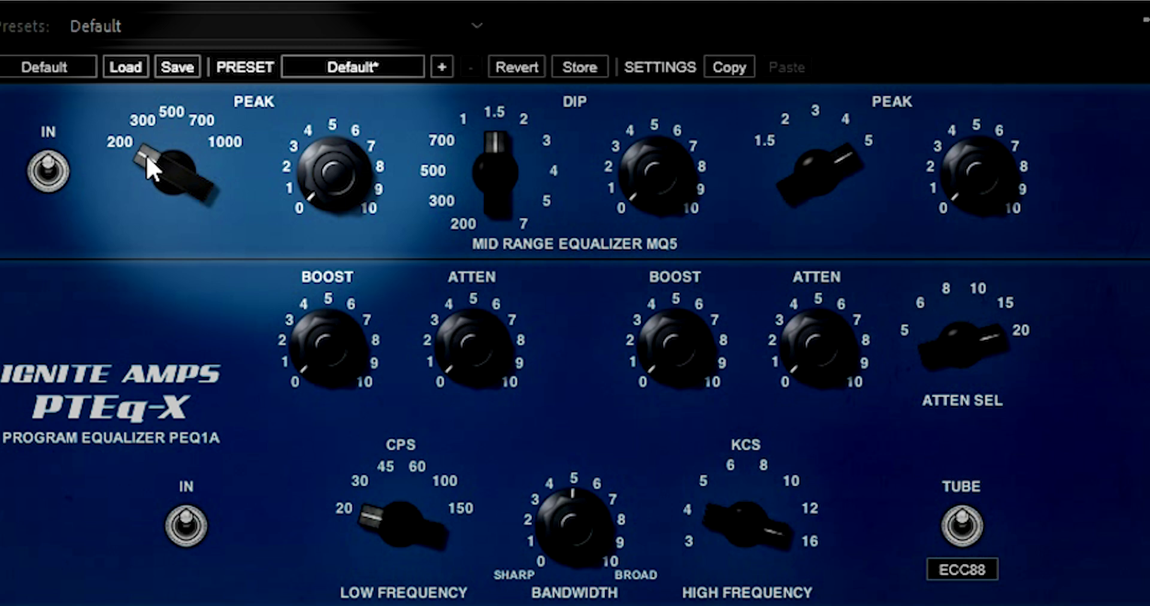
# - Set the mid-range peak frequency to 500 with a gain of about 0.5
pyautogui.moveTo(146, 154); pyautogui.dragTo(160, 34)
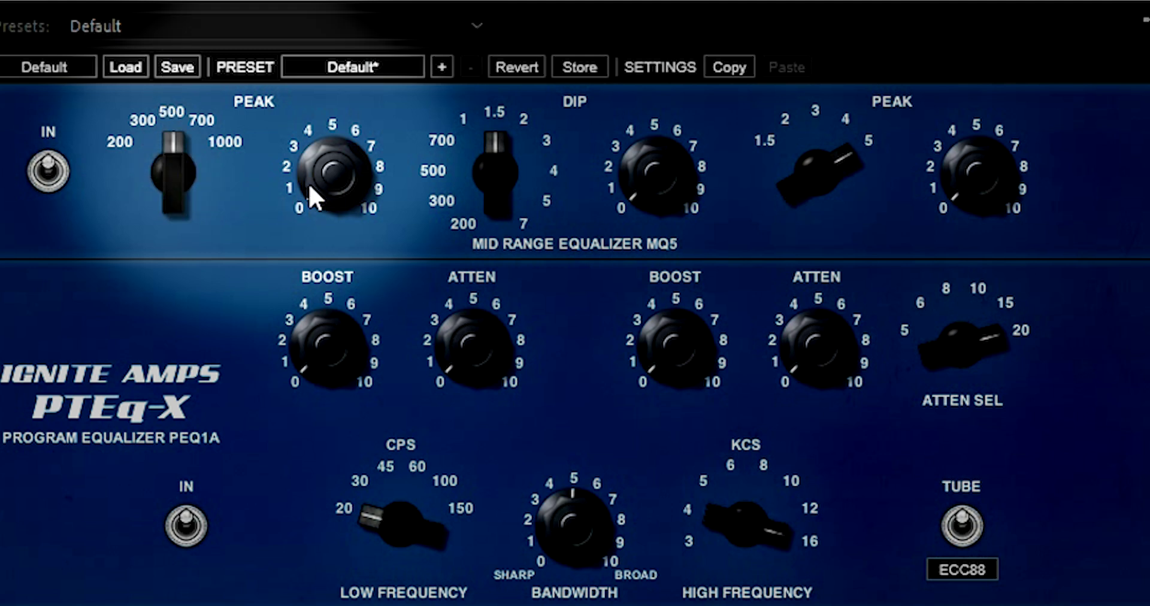
pyautogui.moveTo(307, 182); pyautogui.dragTo(315, 60)
pyautogui.moveTo(299, 144); pyautogui.dragTo(304, 174)
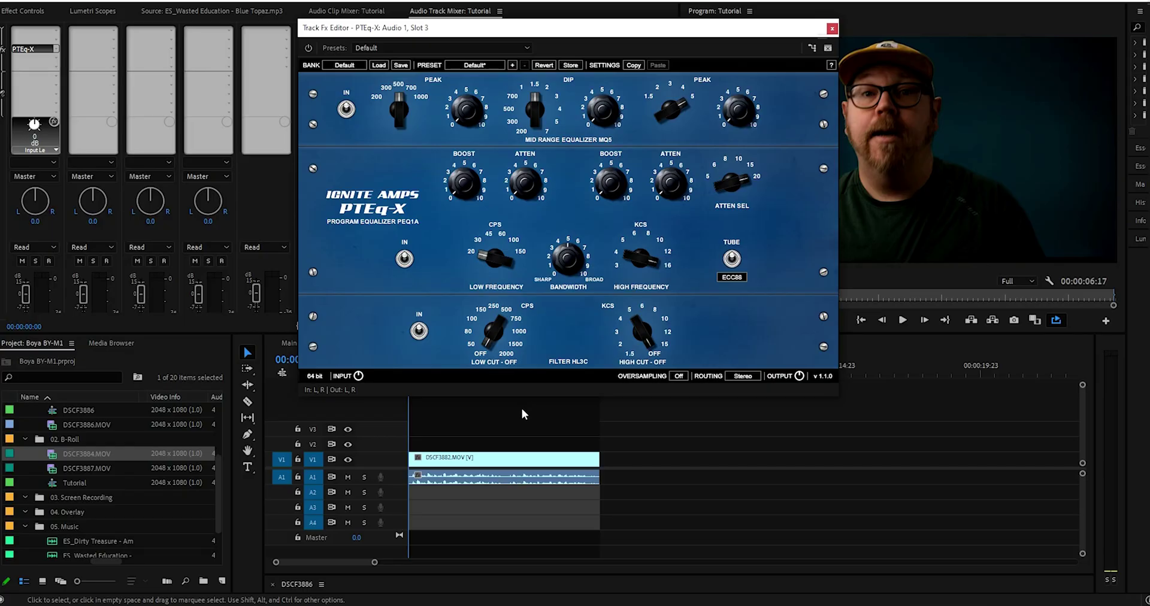
pyautogui.click(523, 413)
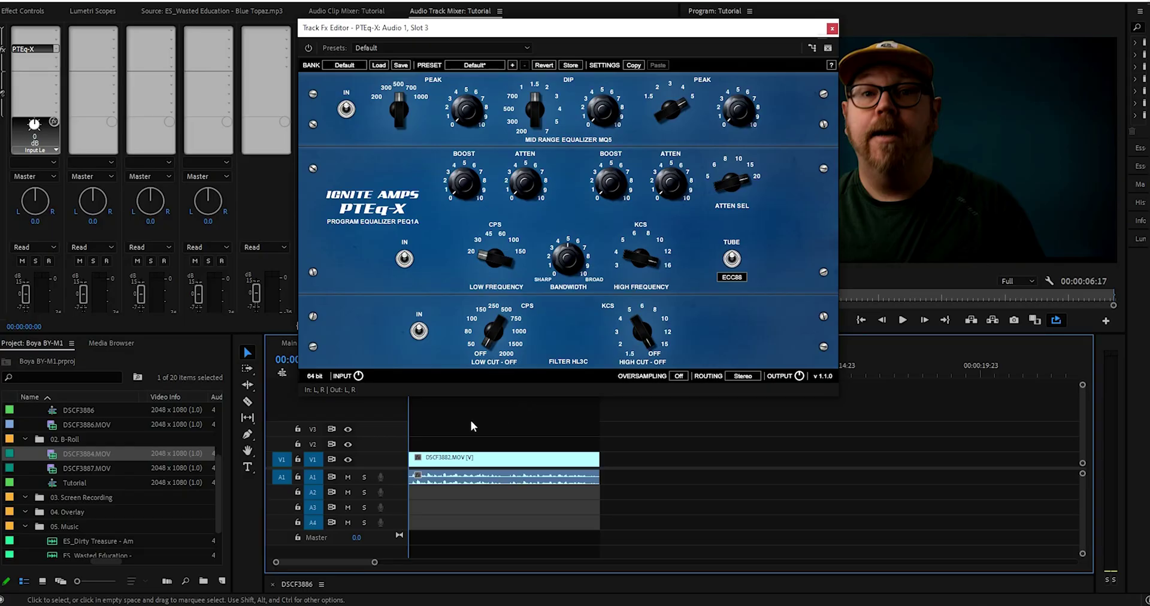
# - Play the voice, set the mid-range dip frequency to 500, and bypass PTEq-X to compare
pyautogui.press('space')
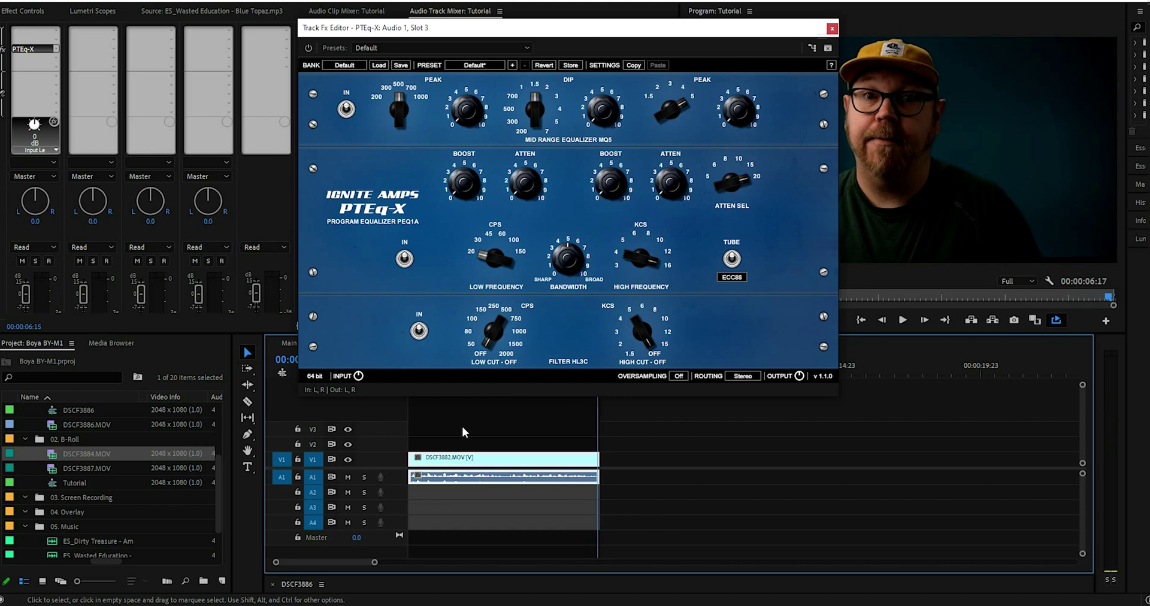
pyautogui.press('Home')
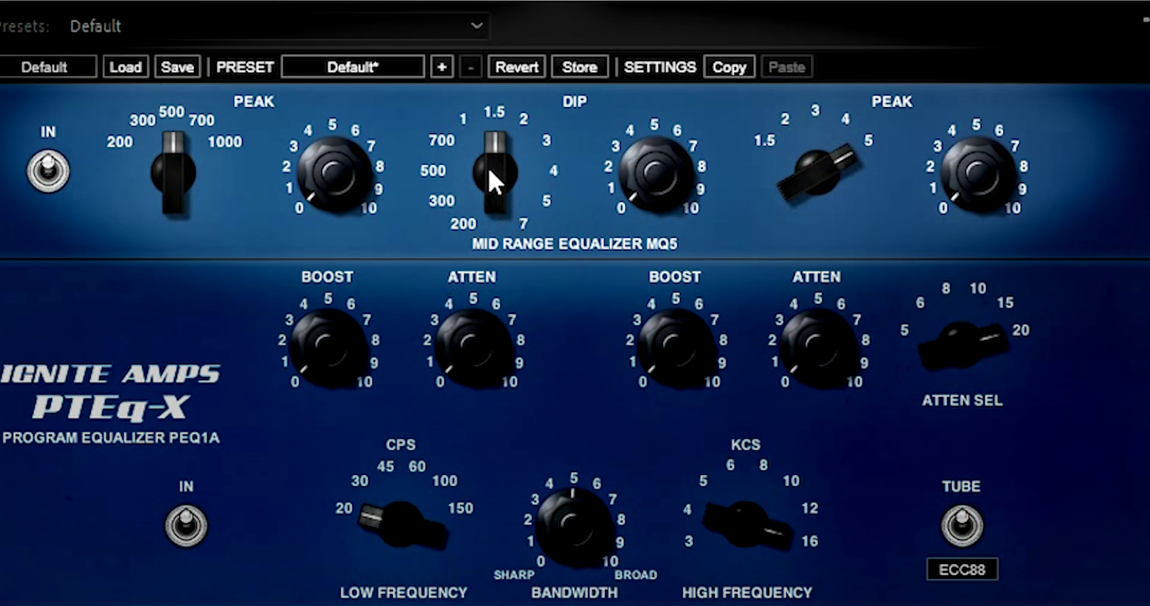
pyautogui.moveTo(492, 139); pyautogui.dragTo(451, 172)
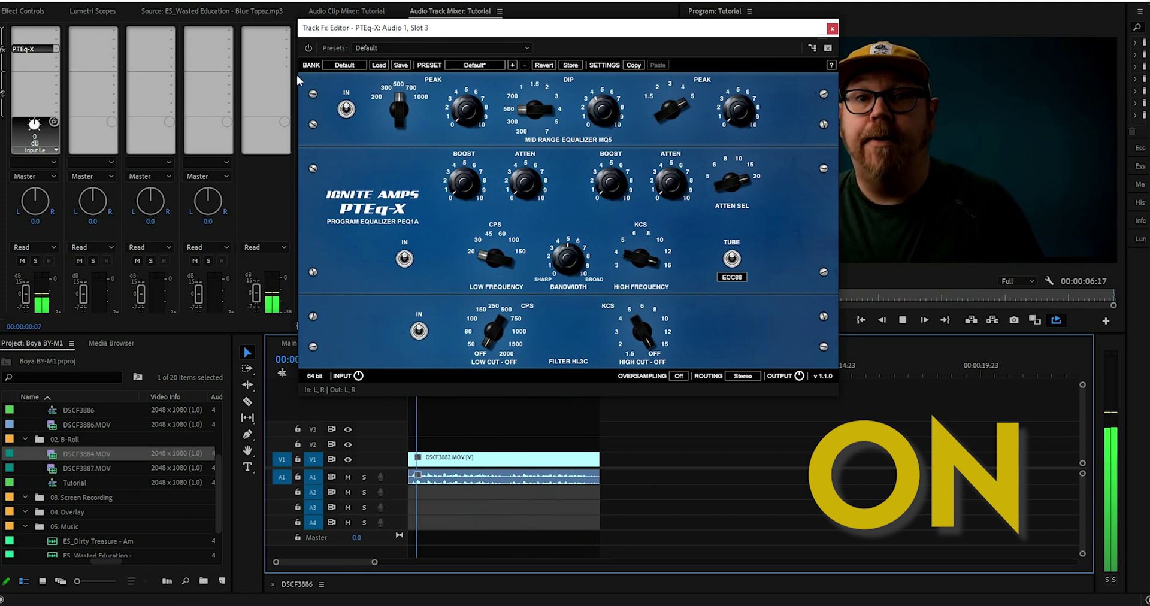
pyautogui.click(309, 48)
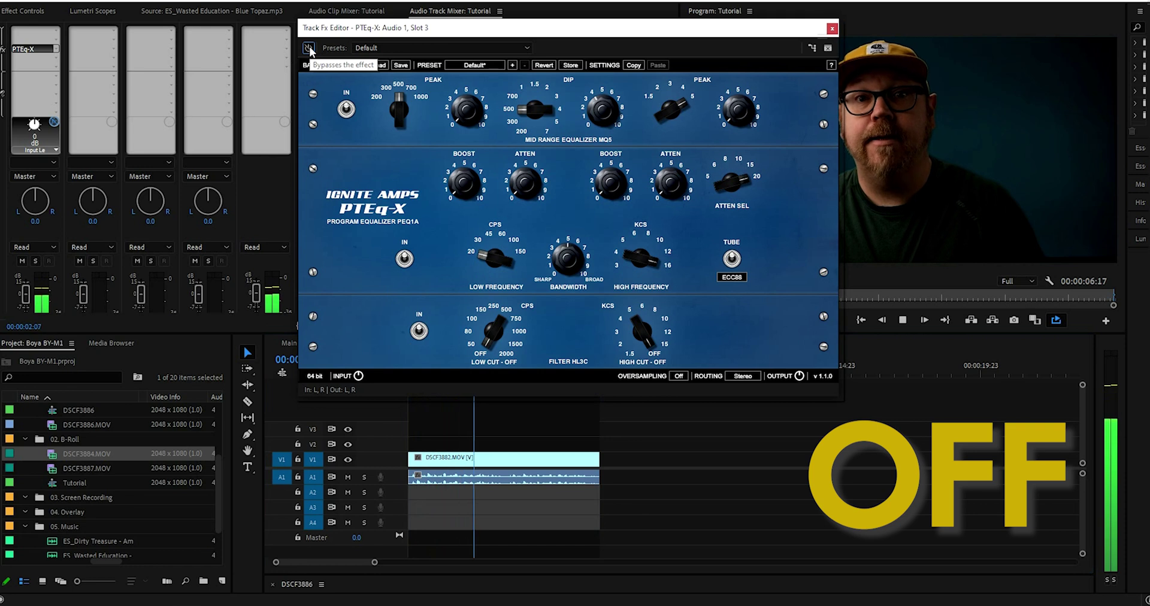
pyautogui.press('space')
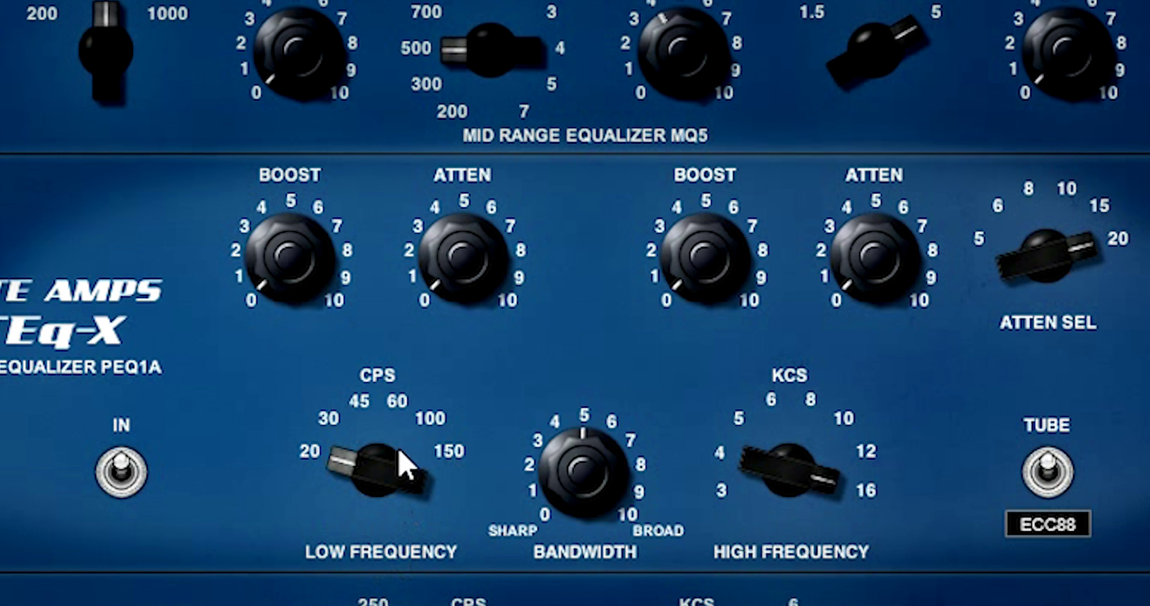
# - Raise the low-frequency band to 100 CPS and A/B the voice with the EQ bypassed
pyautogui.moveTo(350, 462); pyautogui.dragTo(426, 360)
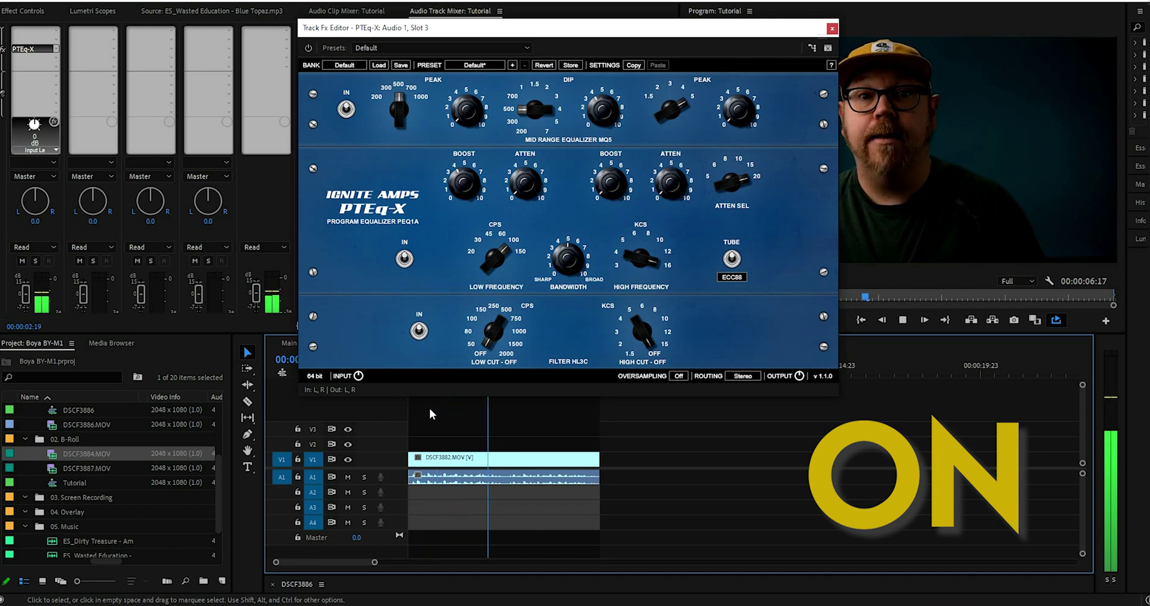
pyautogui.click(308, 48)
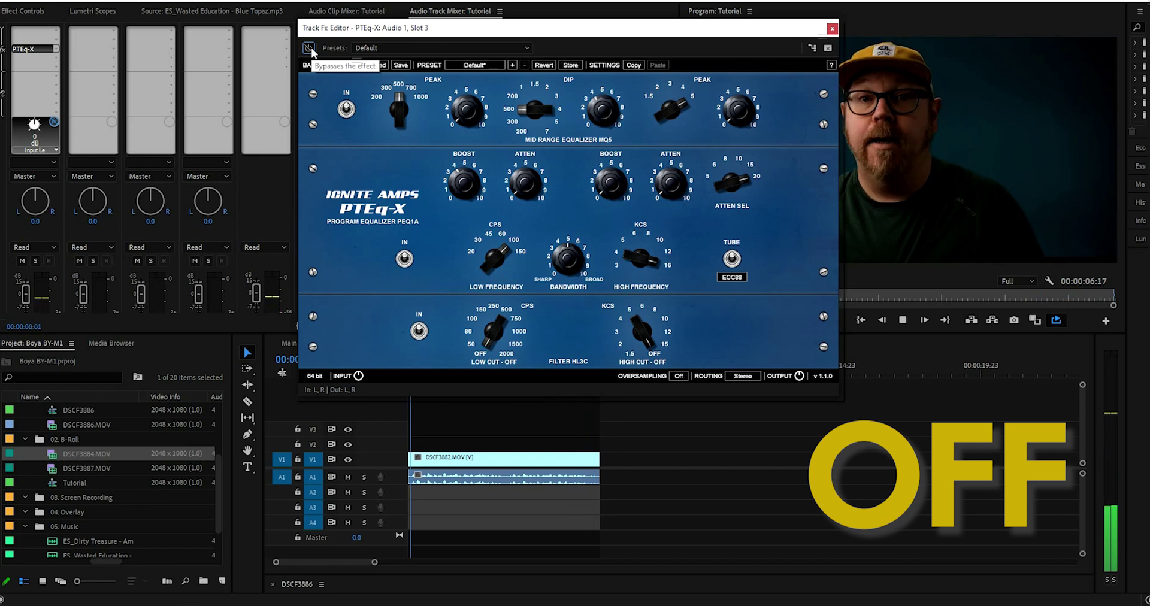
pyautogui.press('space')
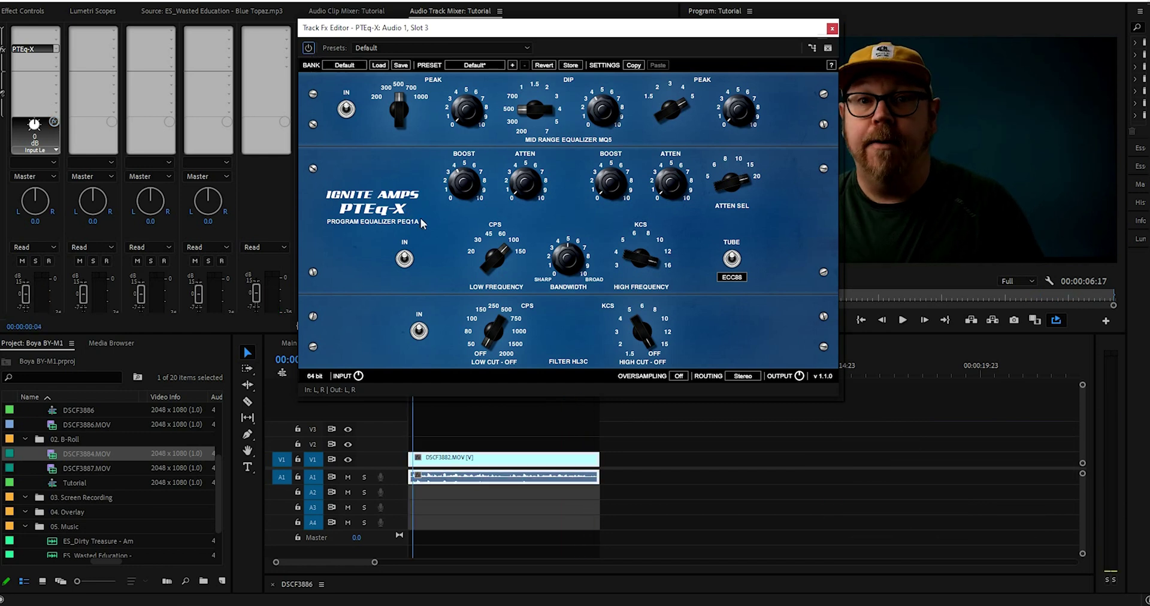
pyautogui.press('space')
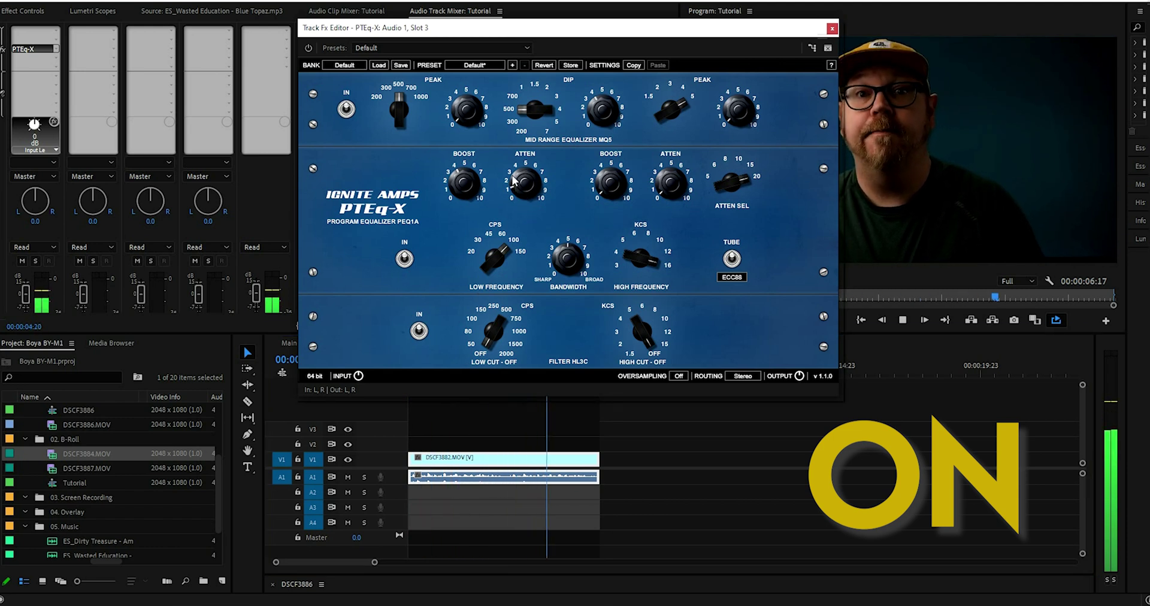
pyautogui.click(308, 47)
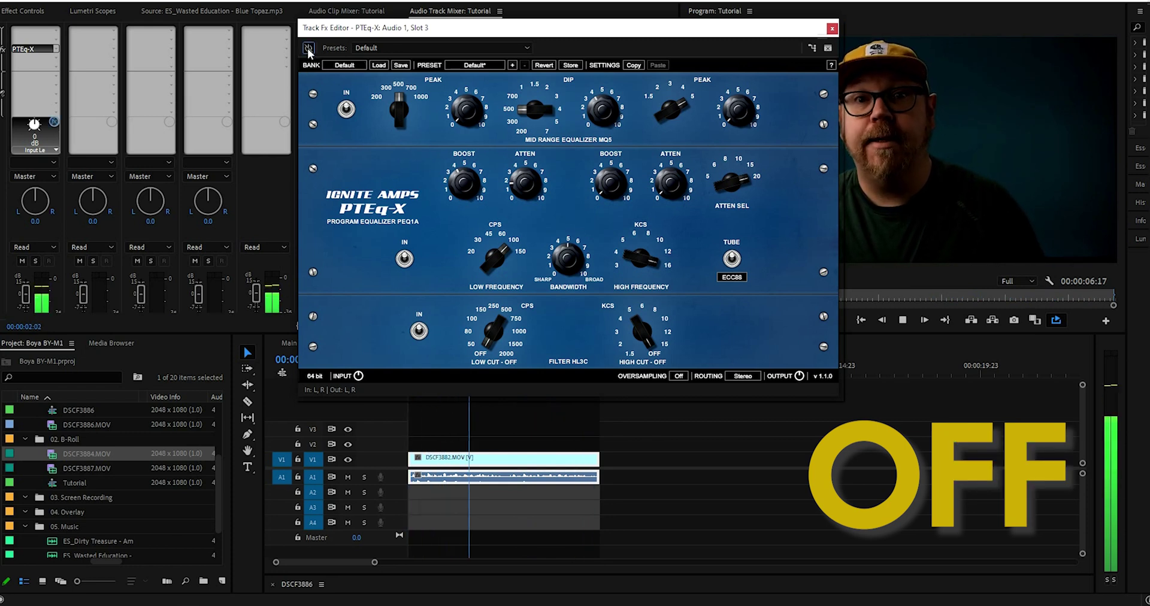
pyautogui.click(309, 48)
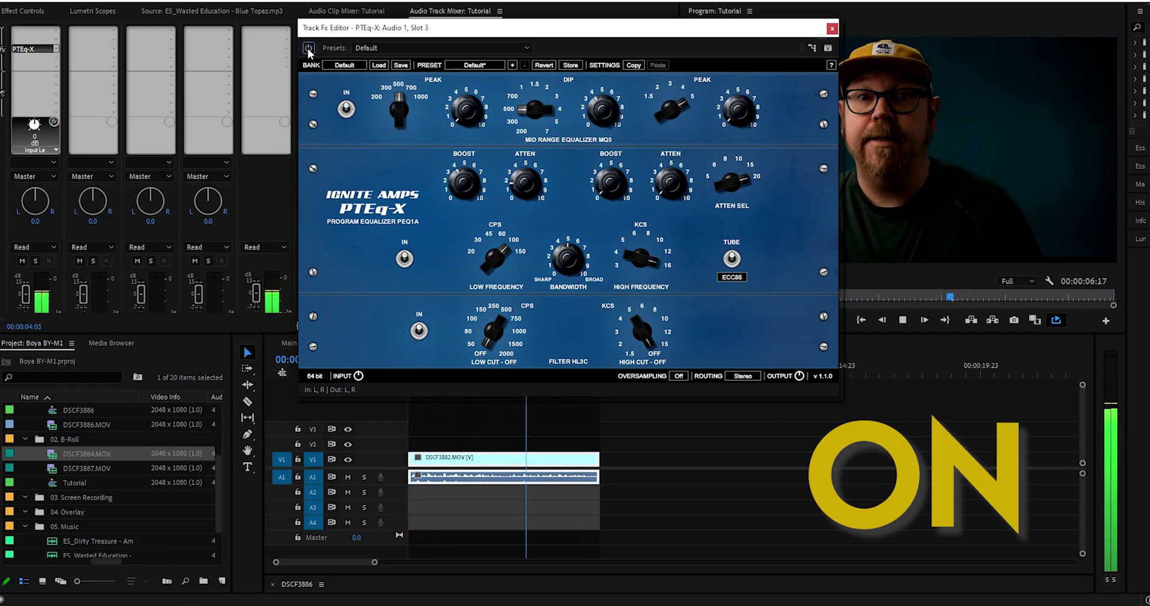
pyautogui.click(308, 48)
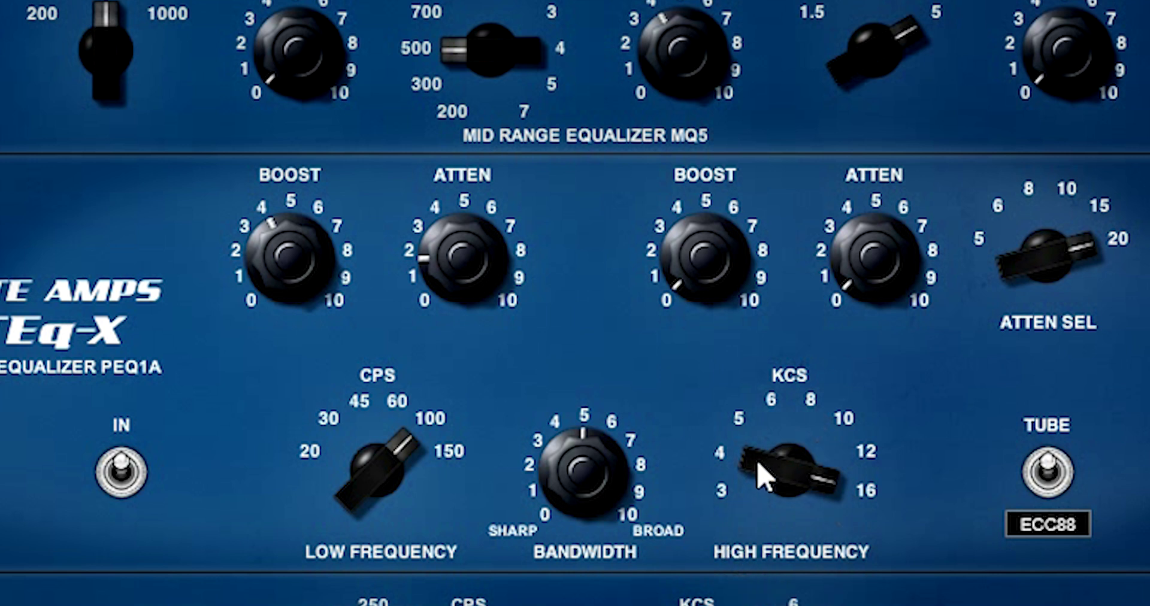
# - Turn the high-frequency band down to 5 KCS and compare against the bypassed EQ
pyautogui.moveTo(758, 467); pyautogui.dragTo(743, 605)
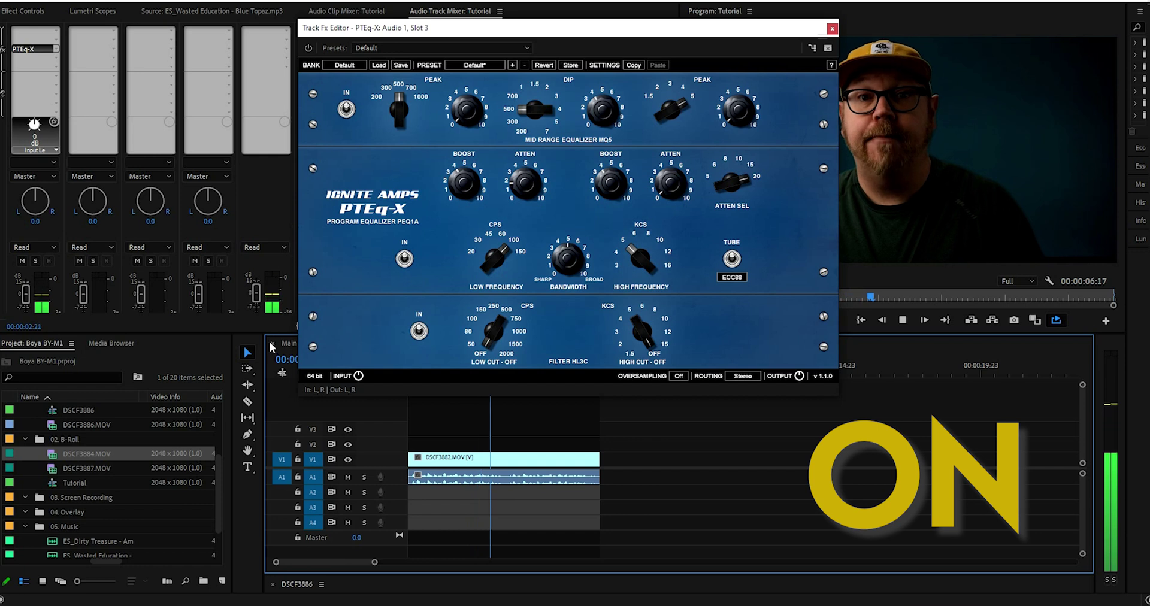
pyautogui.click(308, 48)
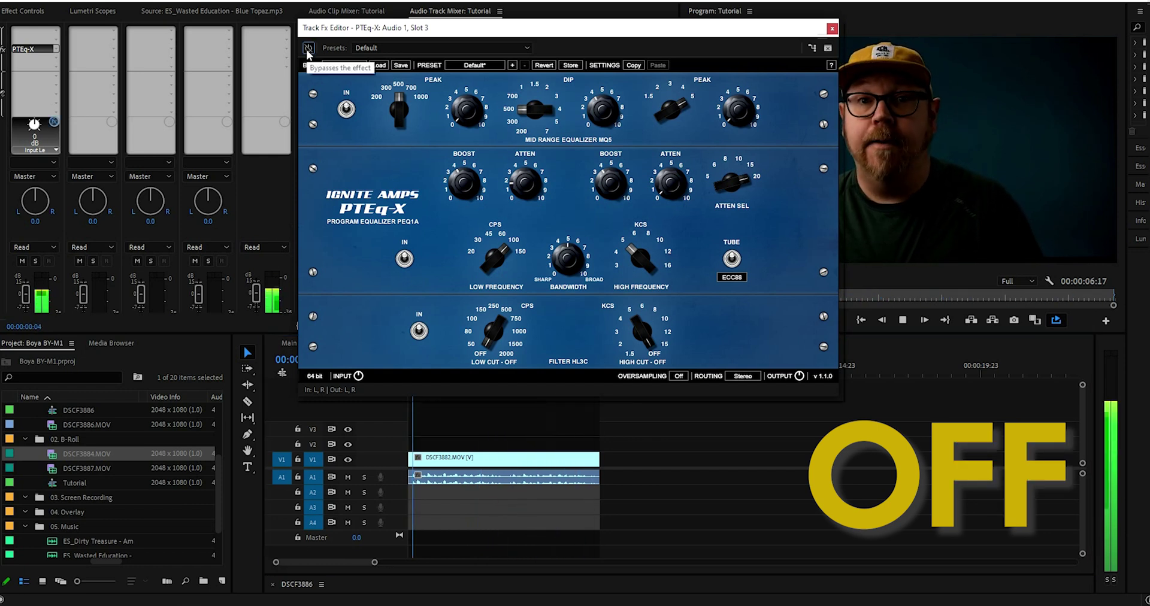
pyautogui.click(307, 48)
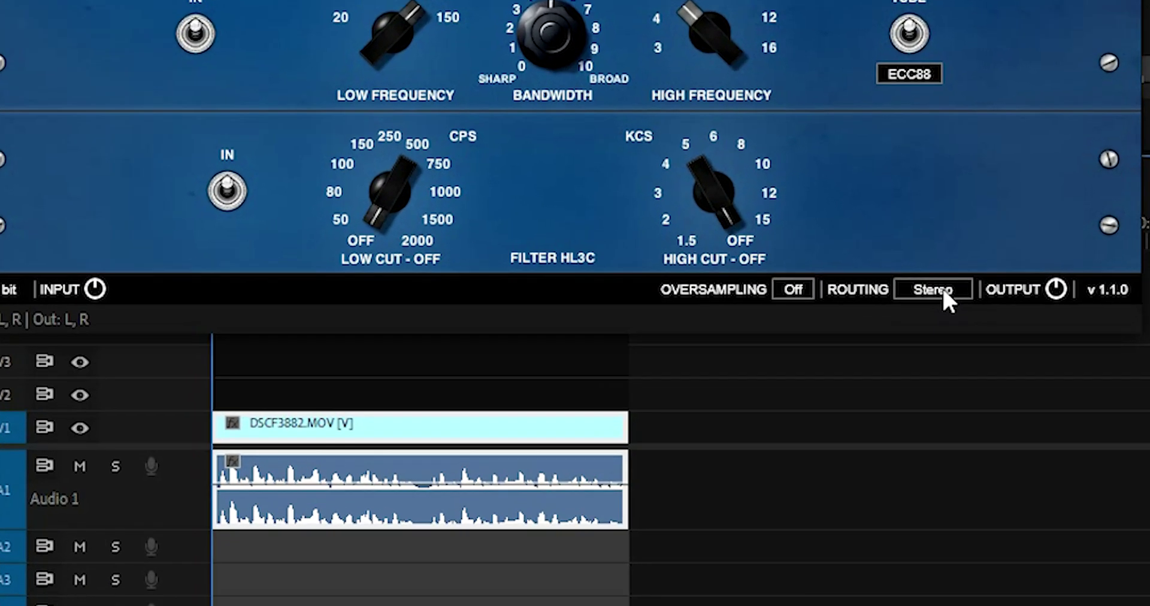
# - Open the PTEq-X Routing dropdown to choose between Mono and Stereo
pyautogui.click(745, 397)
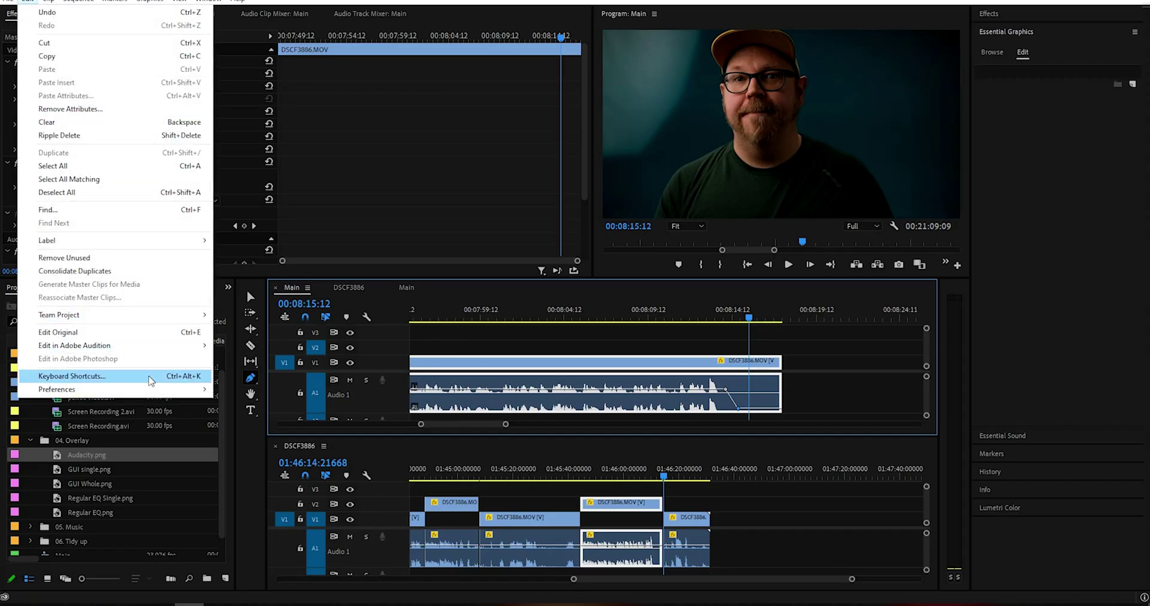
# - Add Desktop\Vst Plugins For Video as a VST folder in the Audio Plug-In Manager
pyautogui.moveTo(163, 391)
pyautogui.click(267, 416)
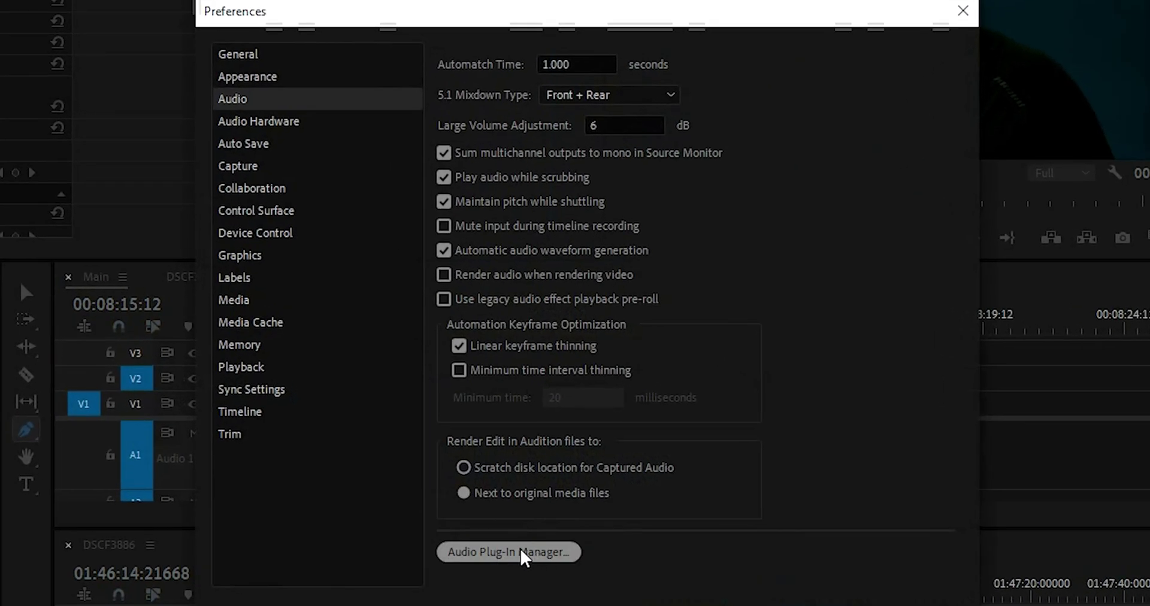
pyautogui.click(521, 553)
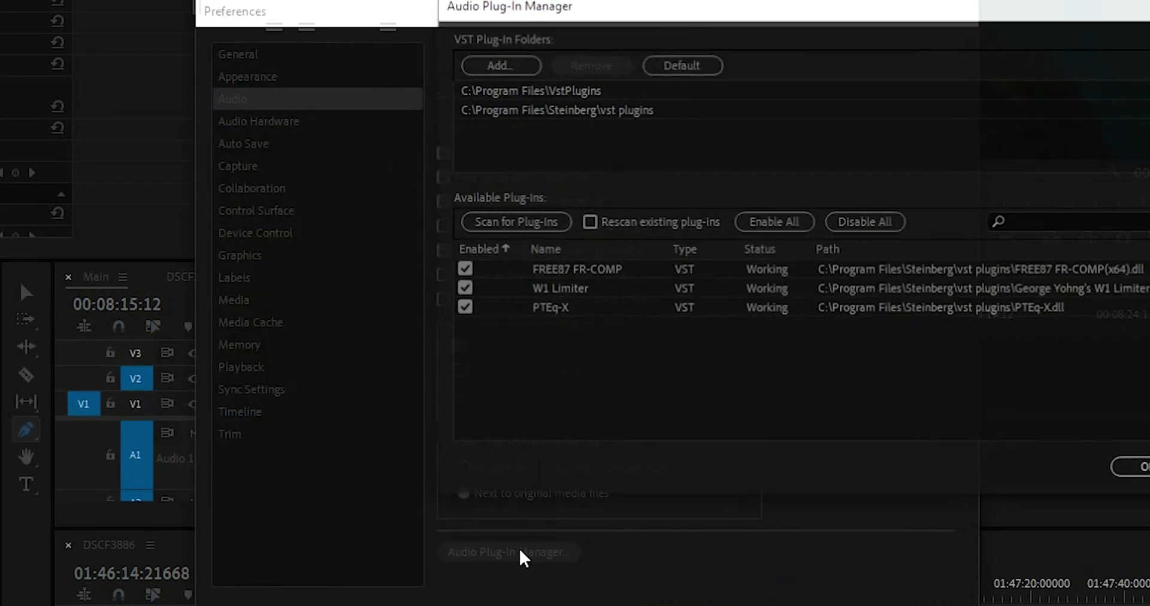
pyautogui.click(496, 65)
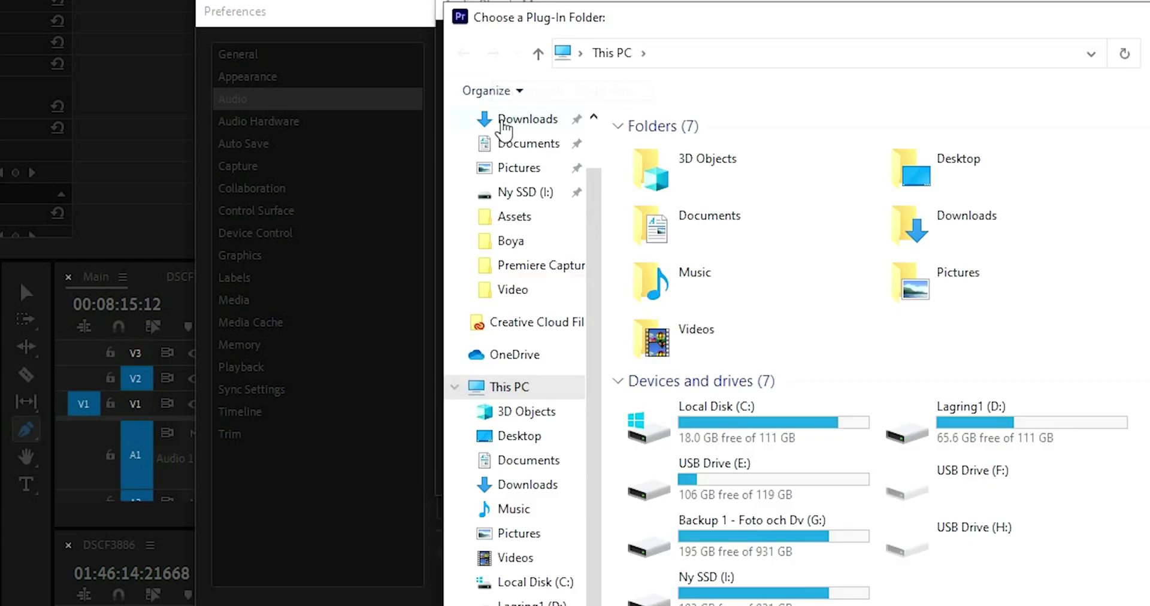
pyautogui.click(512, 162)
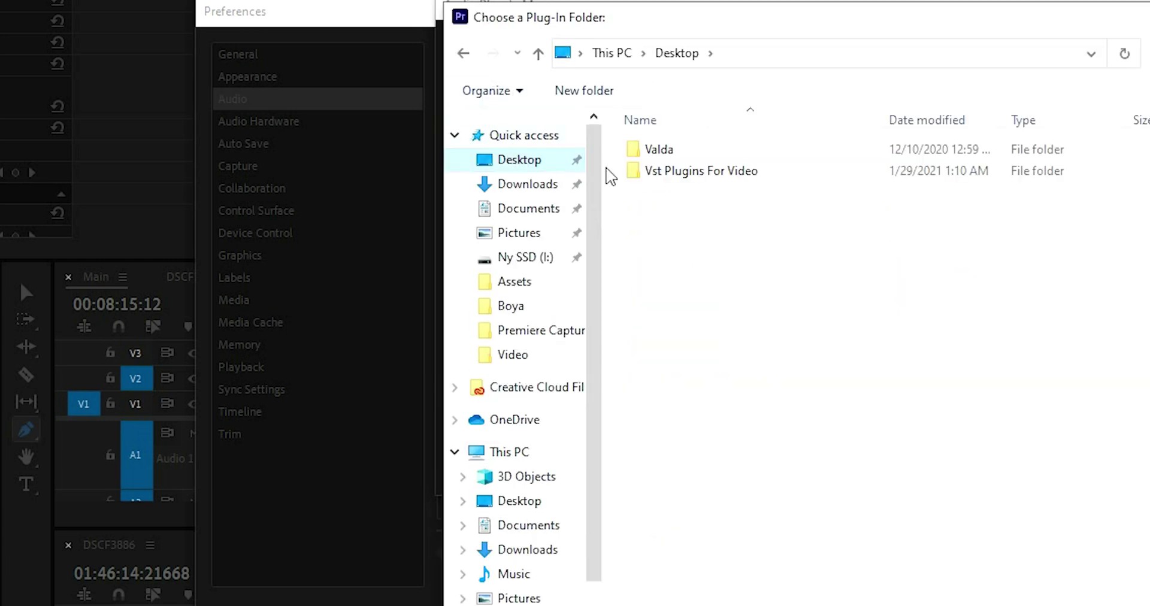
pyautogui.click(665, 173)
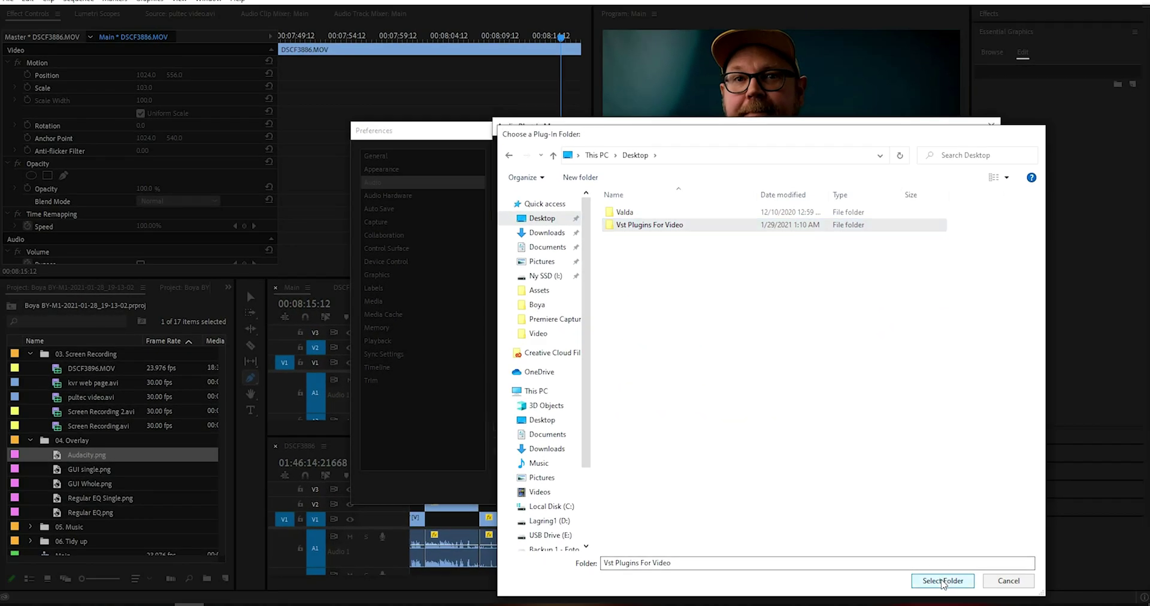
pyautogui.click(942, 582)
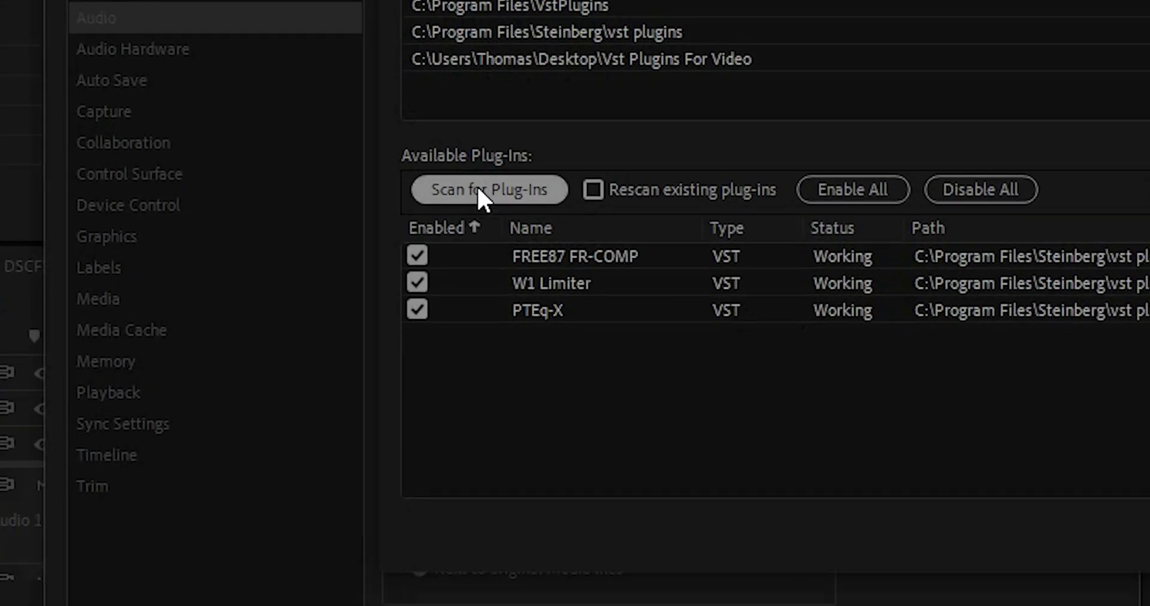
pyautogui.click(1050, 441)
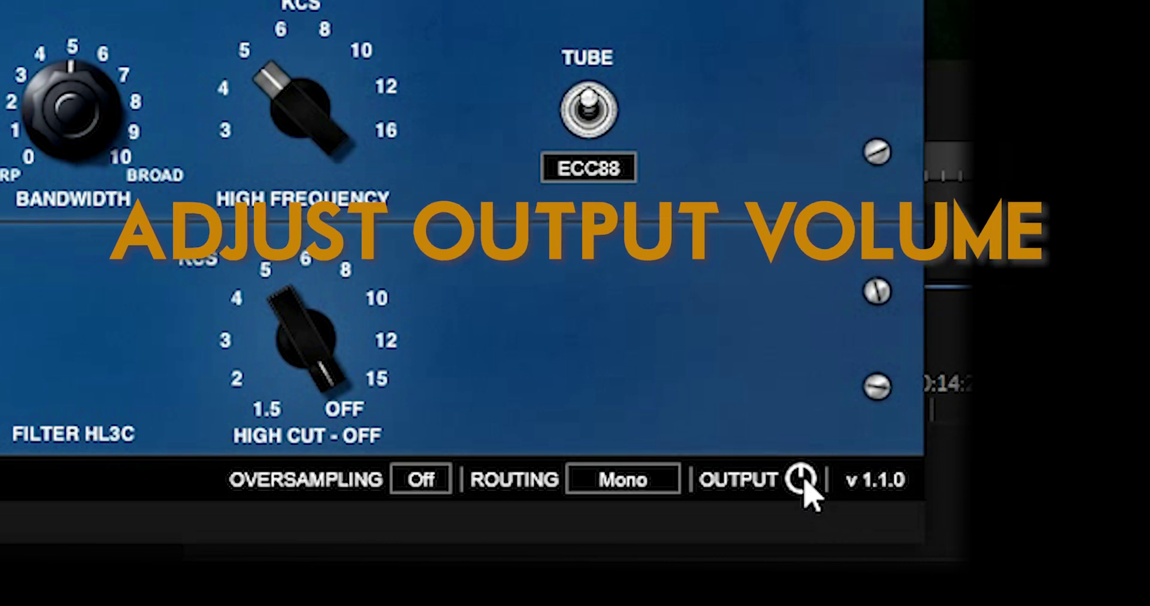
# - Set the PTEq-X OUTPUT knob to 0.90 dB
pyautogui.moveTo(805, 483); pyautogui.dragTo(798, 467)
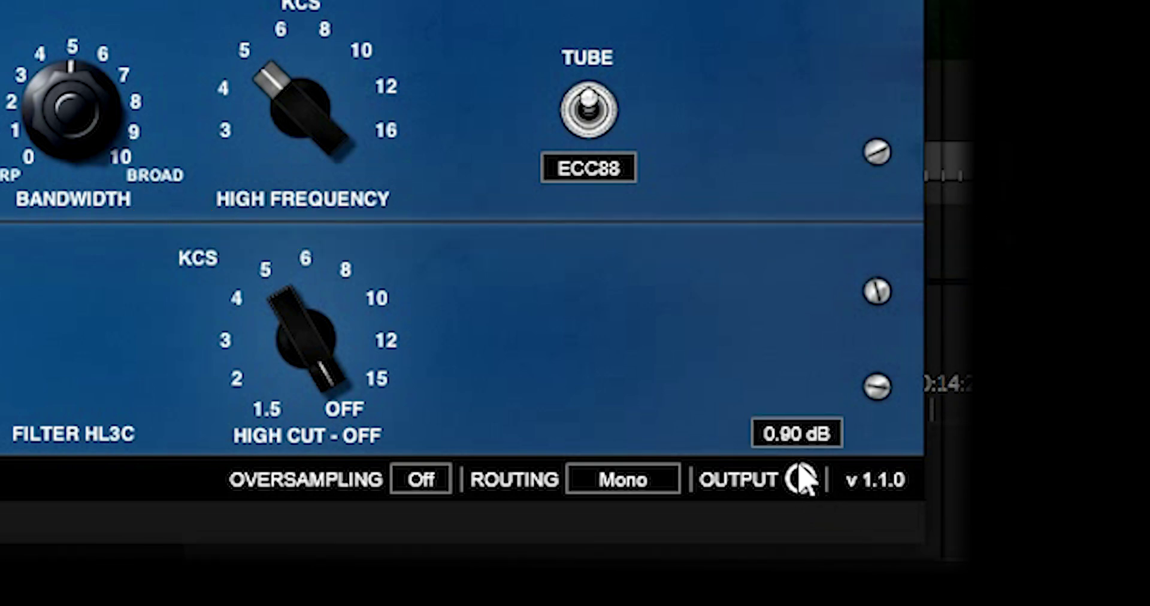